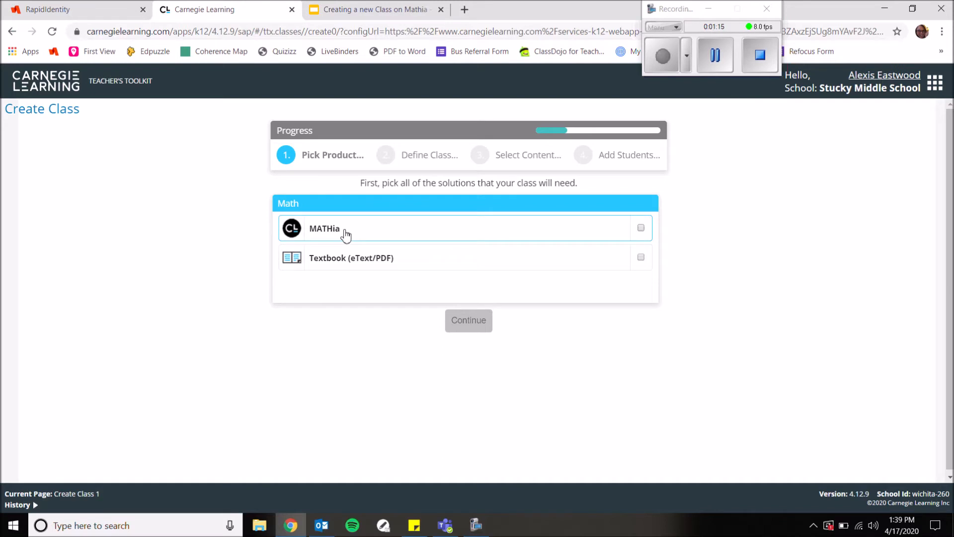
Choose MATHia as the product for the new class and name the class "4th Quarter 7th Grade 2".
click(346, 235)
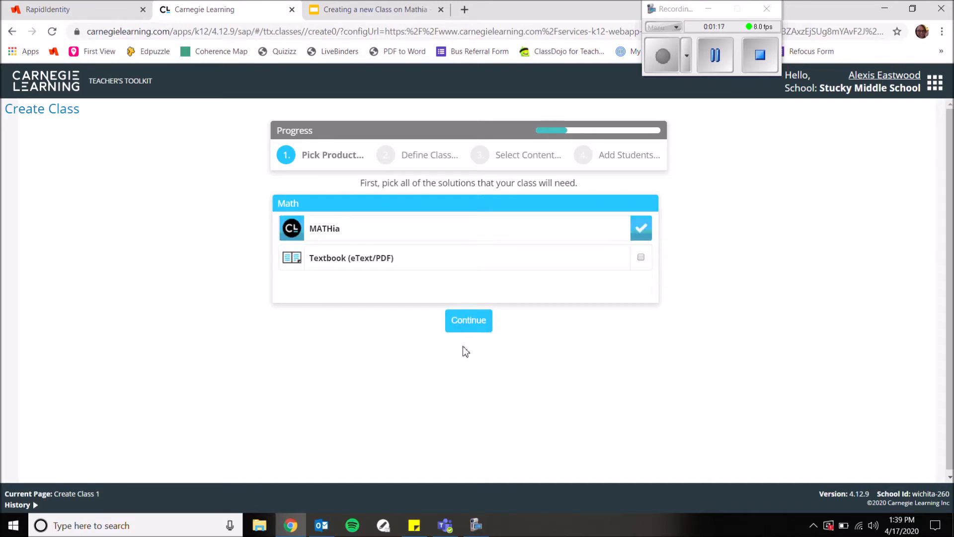
click(477, 322)
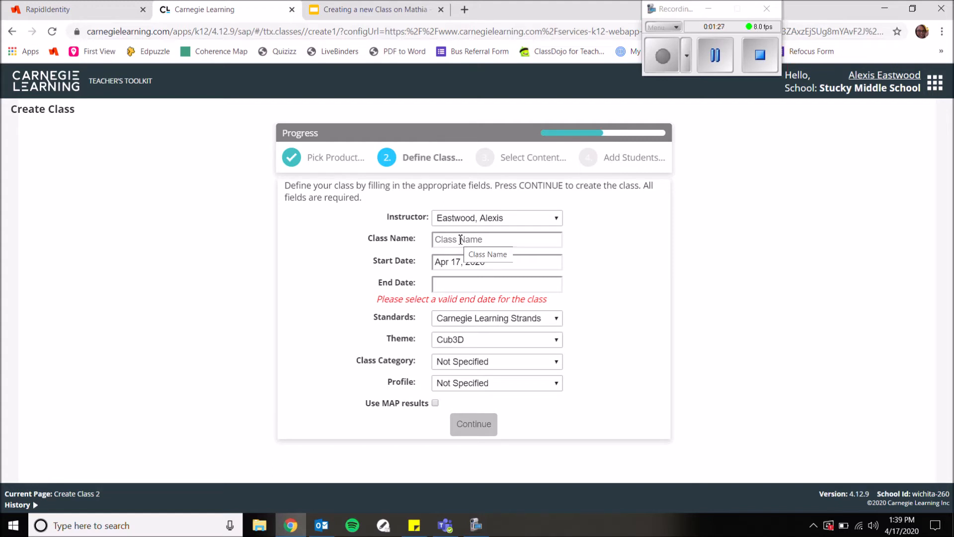
click(461, 240)
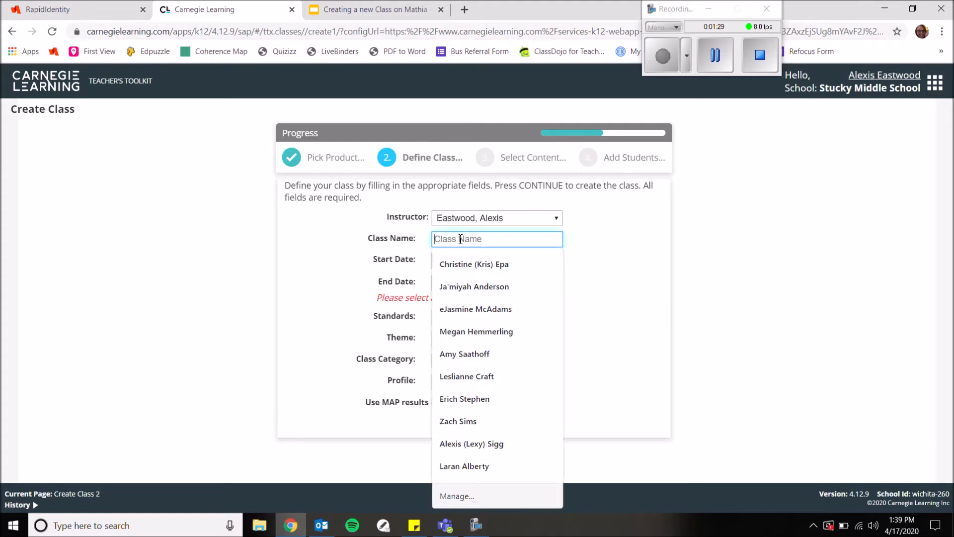
text(4th Quarter 7th Grade 2)
Set the class end date to May 28, 2021.
click(449, 287)
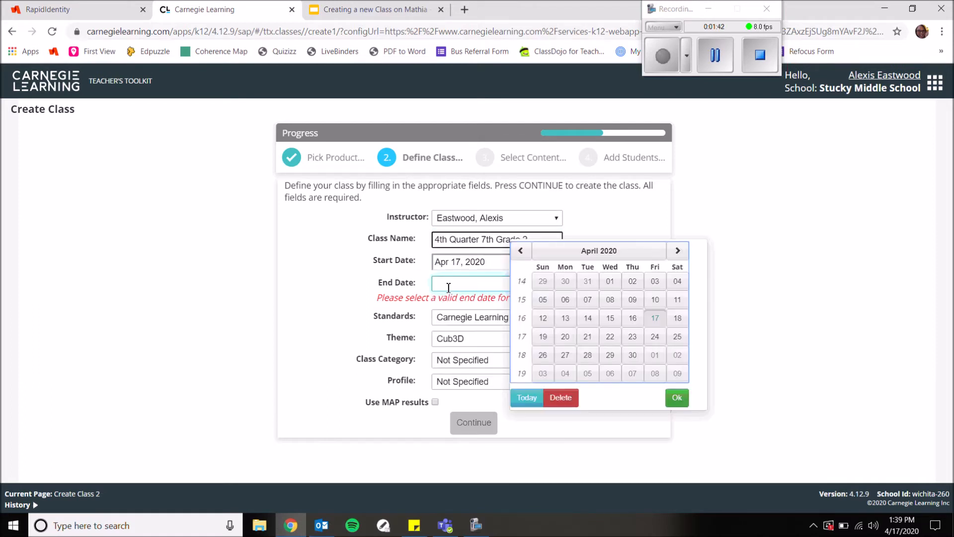
click(678, 251)
click(678, 251)
click(678, 251)
click(678, 251)
click(678, 251)
click(678, 251)
click(678, 251)
click(678, 251)
click(678, 251)
click(678, 251)
click(678, 251)
click(680, 252)
click(680, 252)
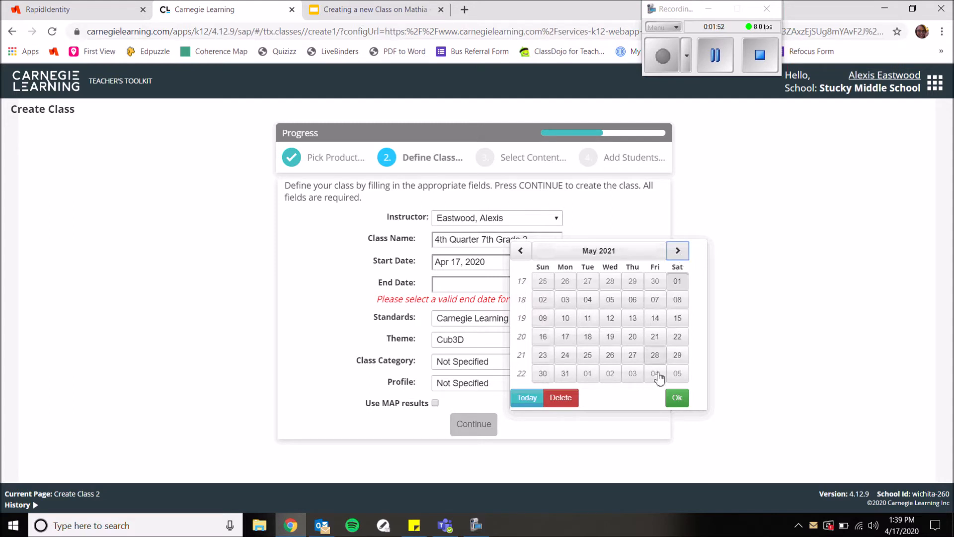
click(656, 356)
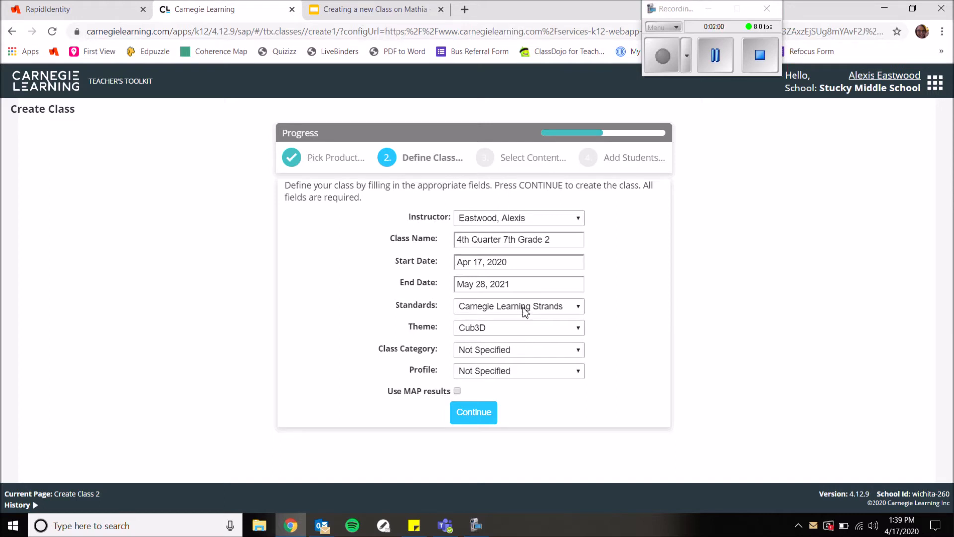
Set the class standards to Kansas and keep Cub3D as the theme.
click(525, 308)
scroll(514, 282, down, 1)
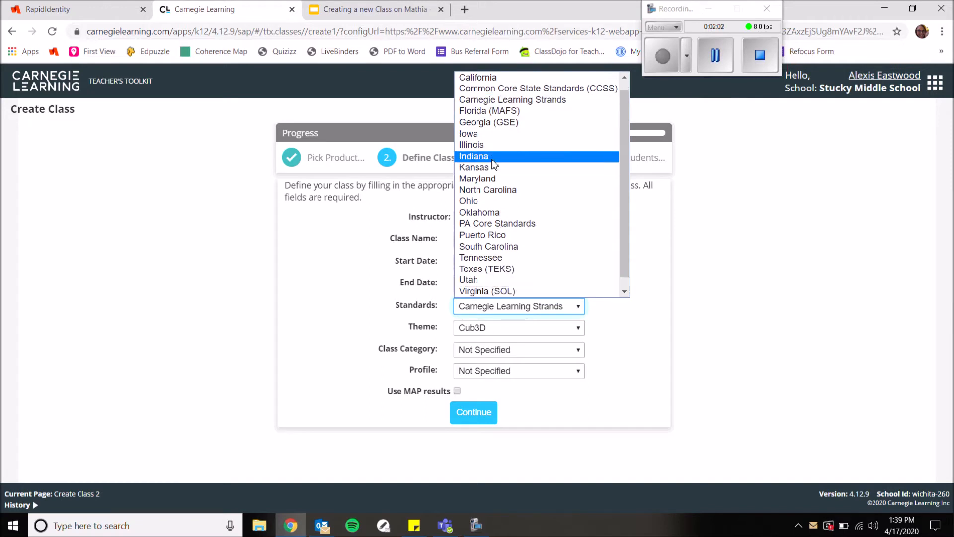
click(487, 167)
click(486, 326)
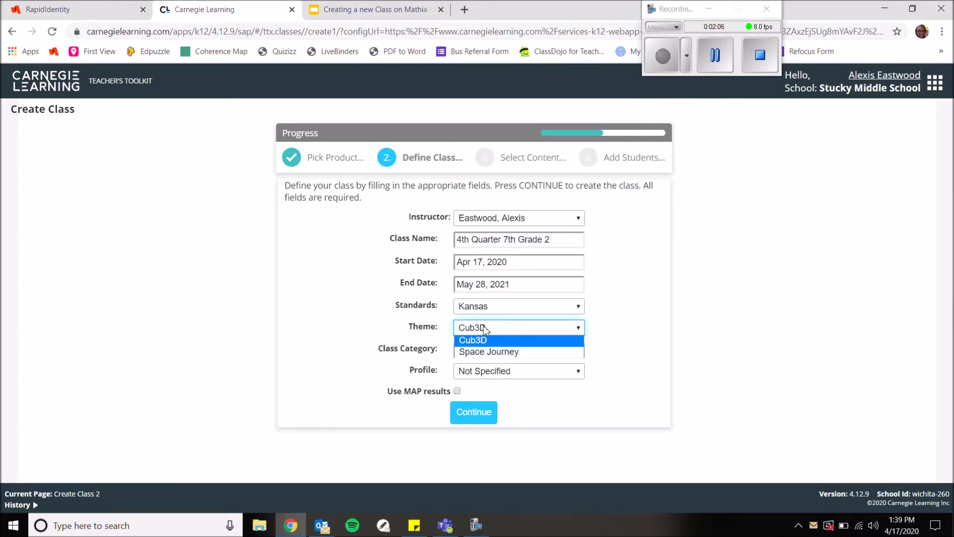
click(615, 319)
Set the class category to 8th Grade Mathematics and the profile to Core, and continue to content selection.
click(510, 353)
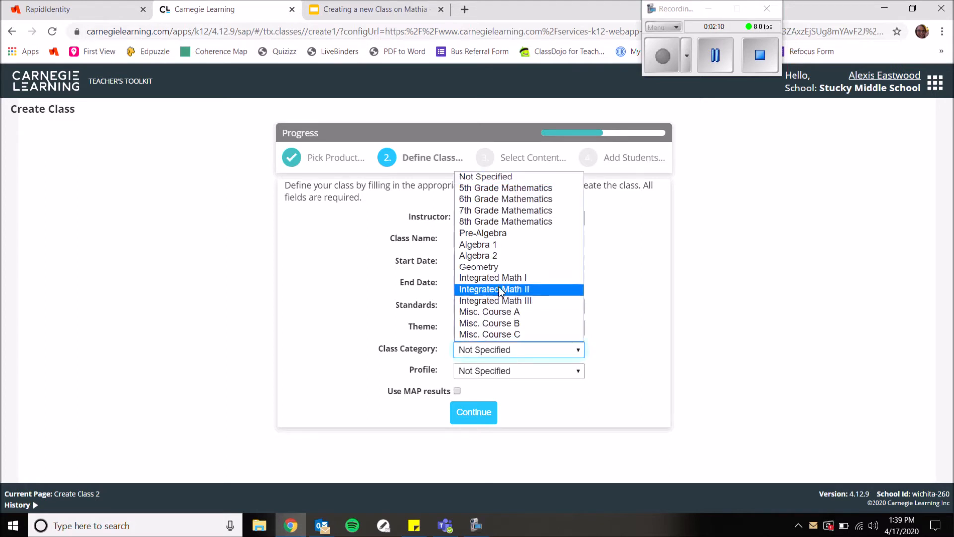
click(505, 221)
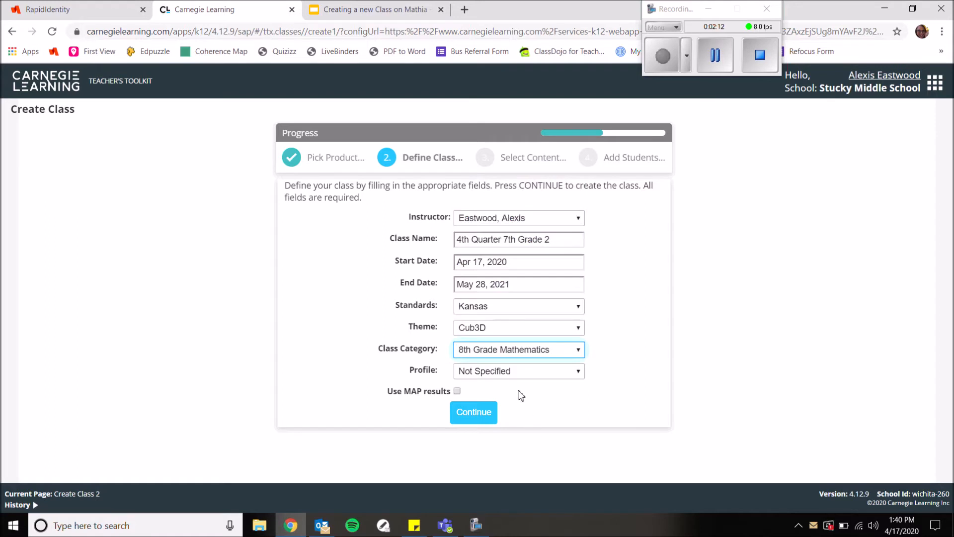
click(512, 373)
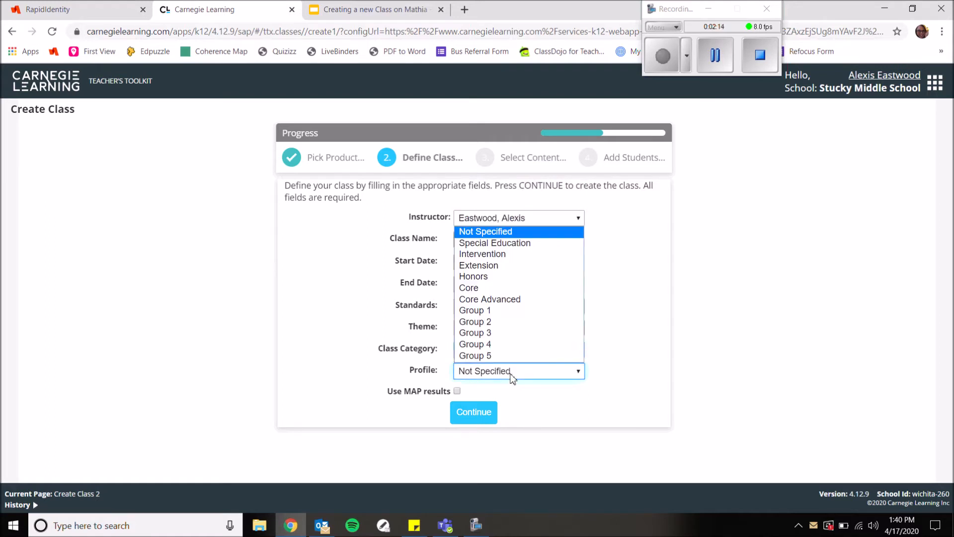
click(495, 289)
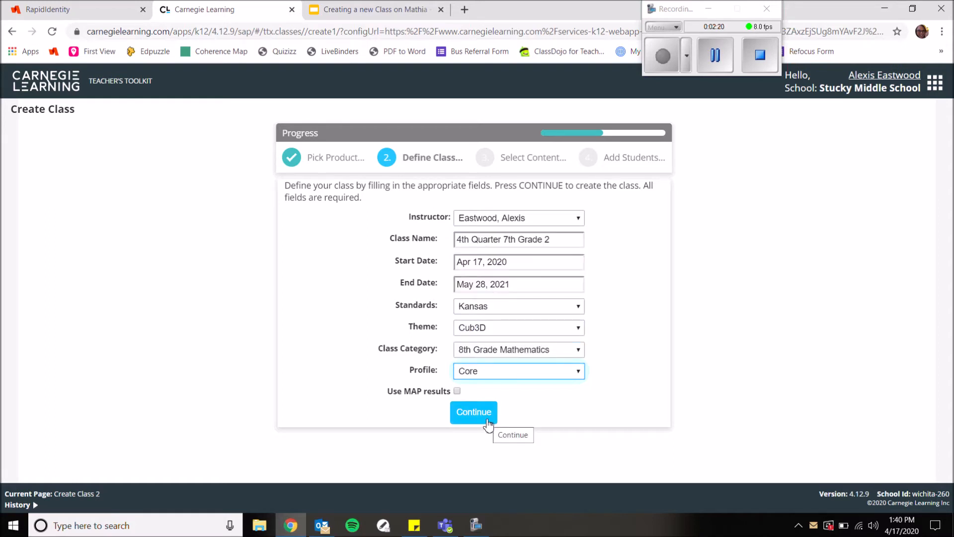
click(487, 422)
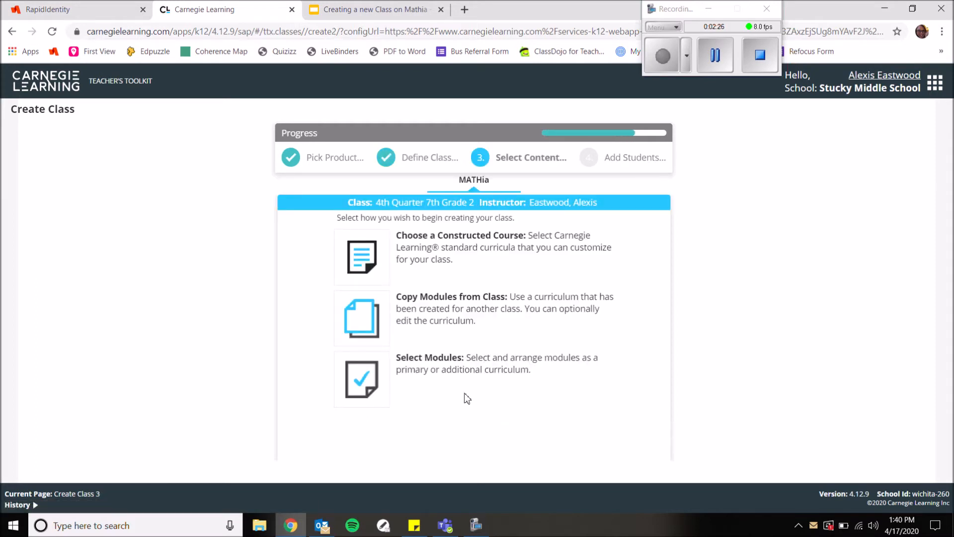
Choose to build the content from selected modules and filter the available ones by Middle School Math Solution Course 2 (KS).
click(381, 396)
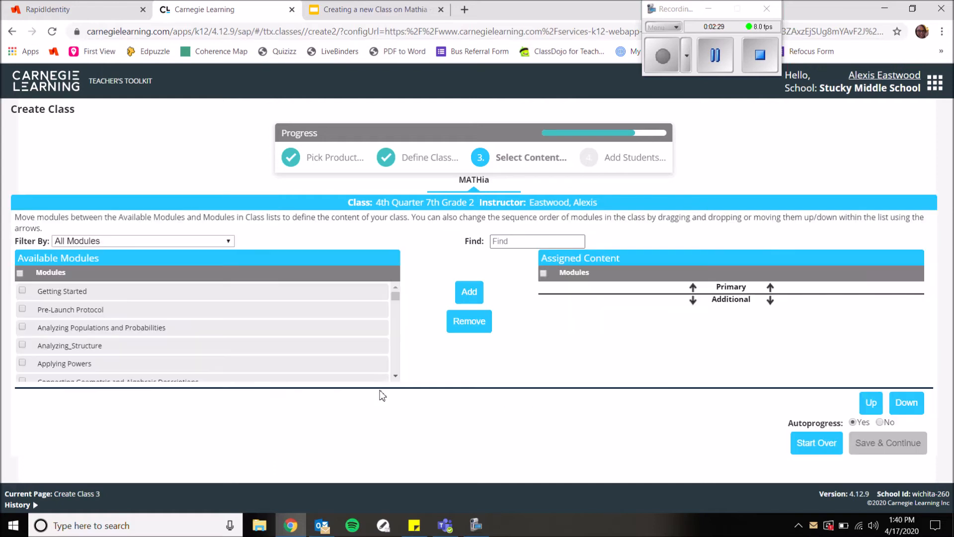
click(177, 243)
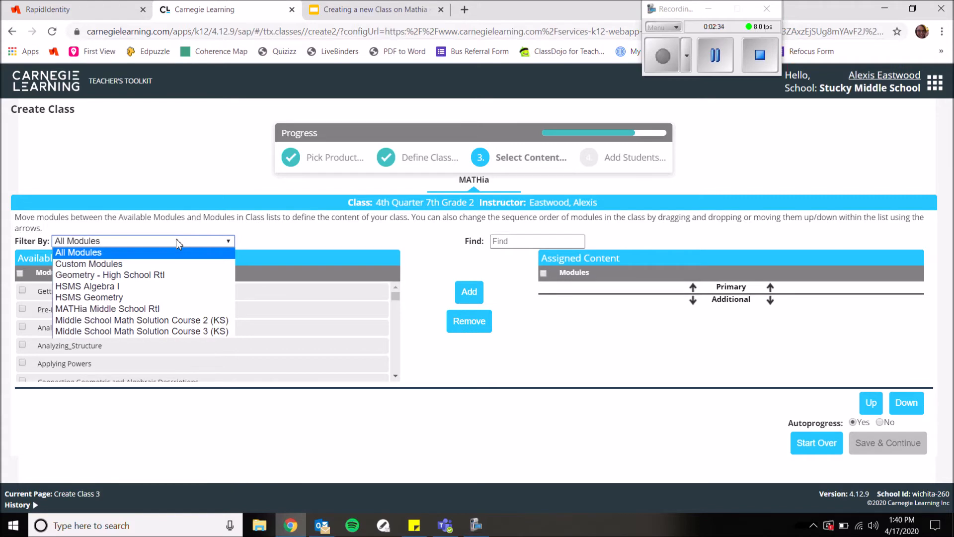
click(175, 320)
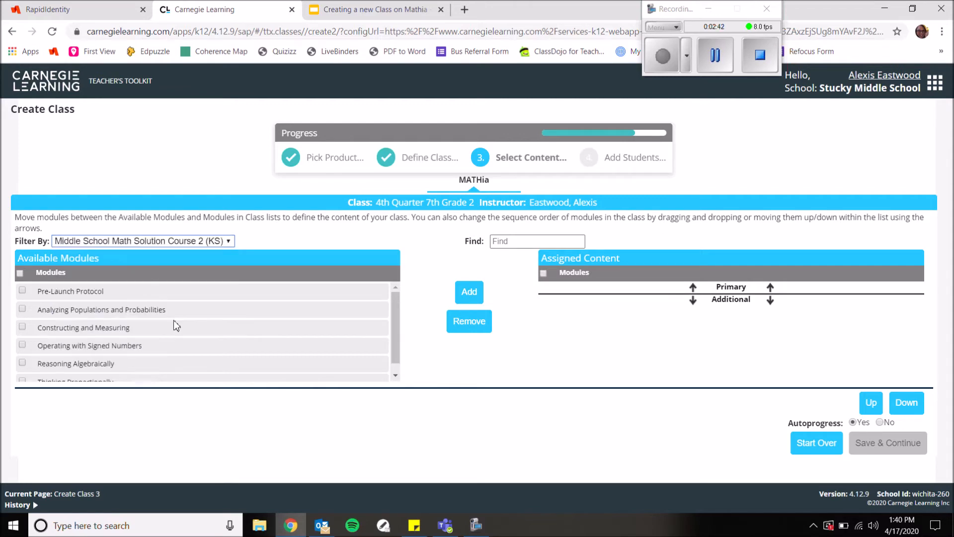
Assign the modules Analyzing Populations and Probabilities and Constructing and Measuring to the class, and save the content.
scroll(396, 308, down, 1)
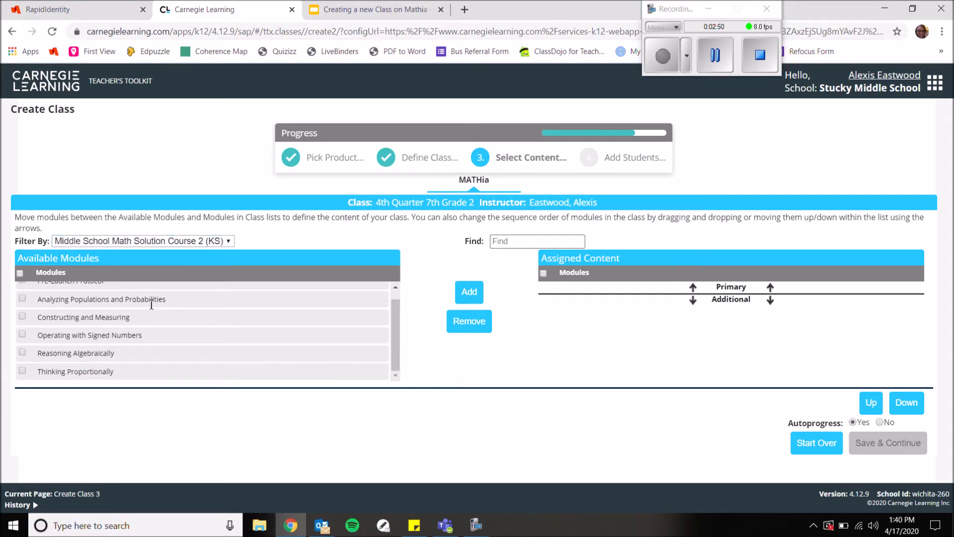
click(22, 300)
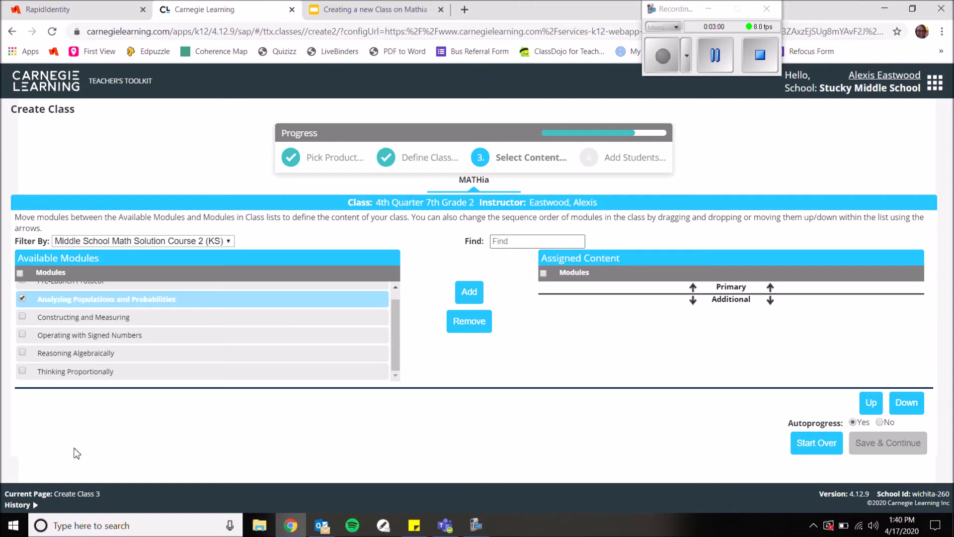
click(22, 317)
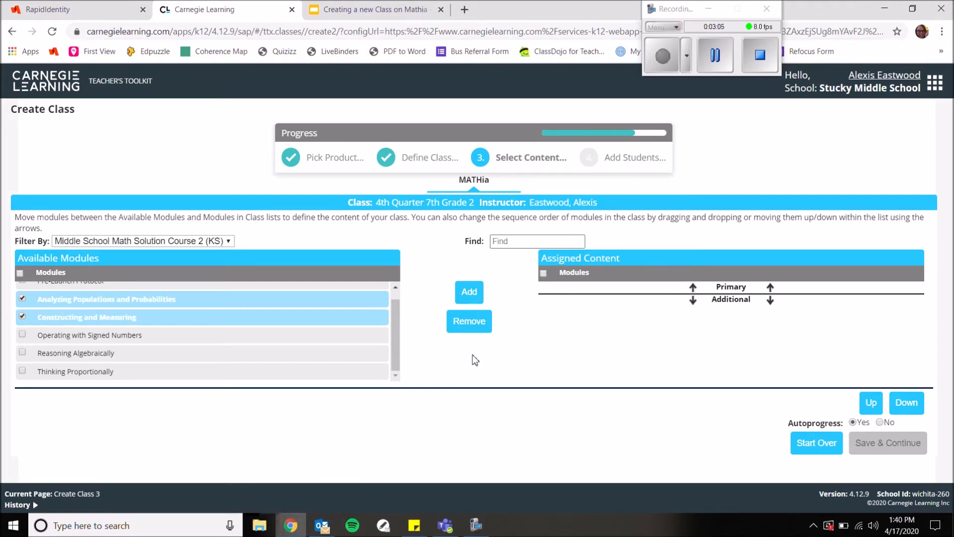
click(469, 292)
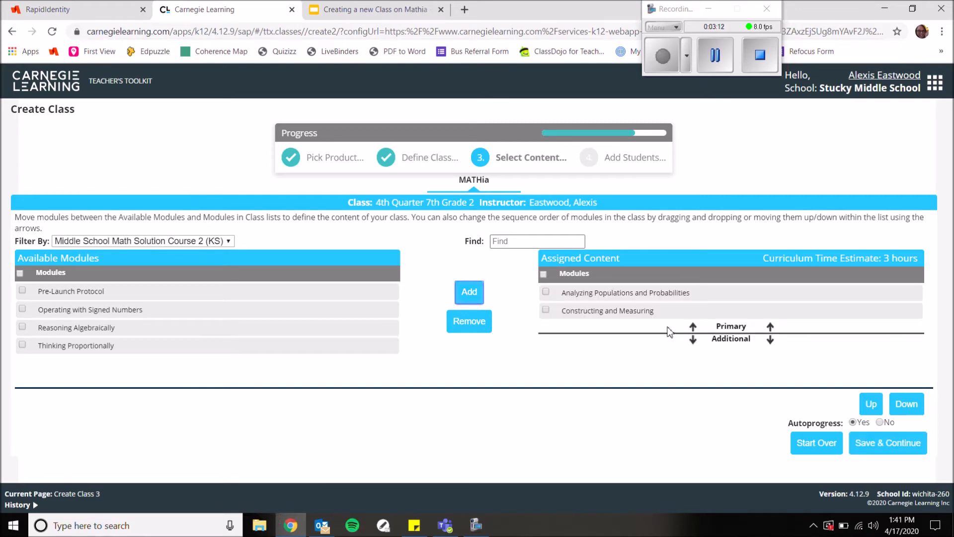
click(867, 451)
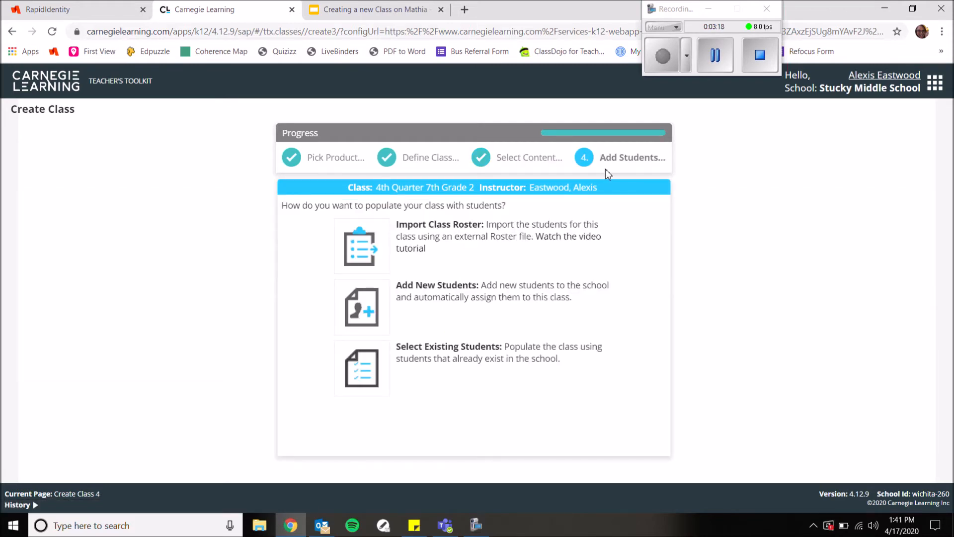
Choose to populate the class with existing students and filter them by the class Math 8 Plus Algebra 1 MA3024-E42260.
click(382, 367)
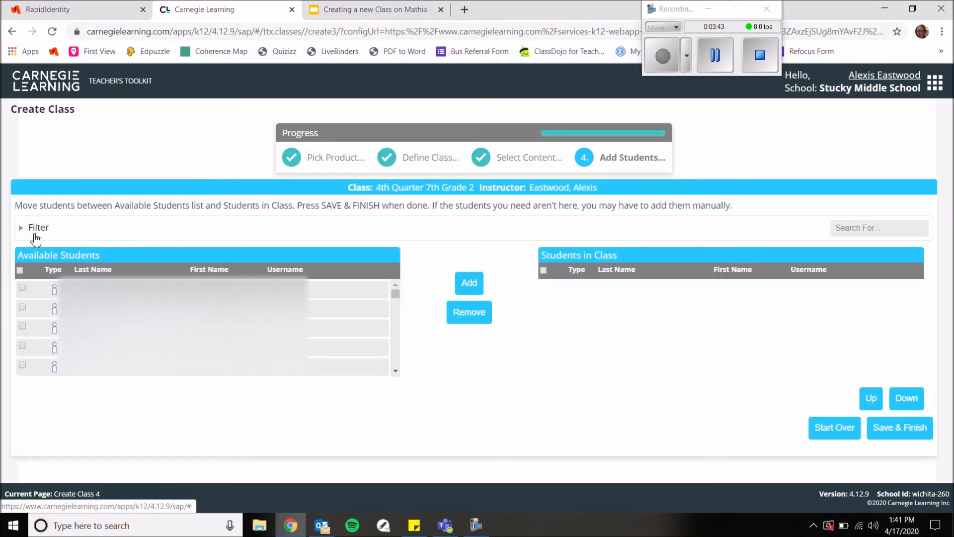
click(35, 233)
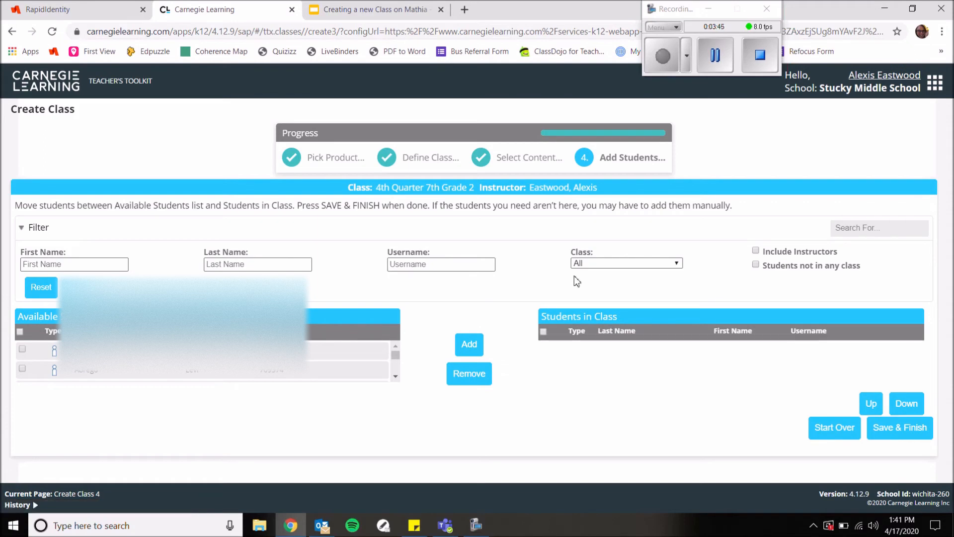
click(591, 264)
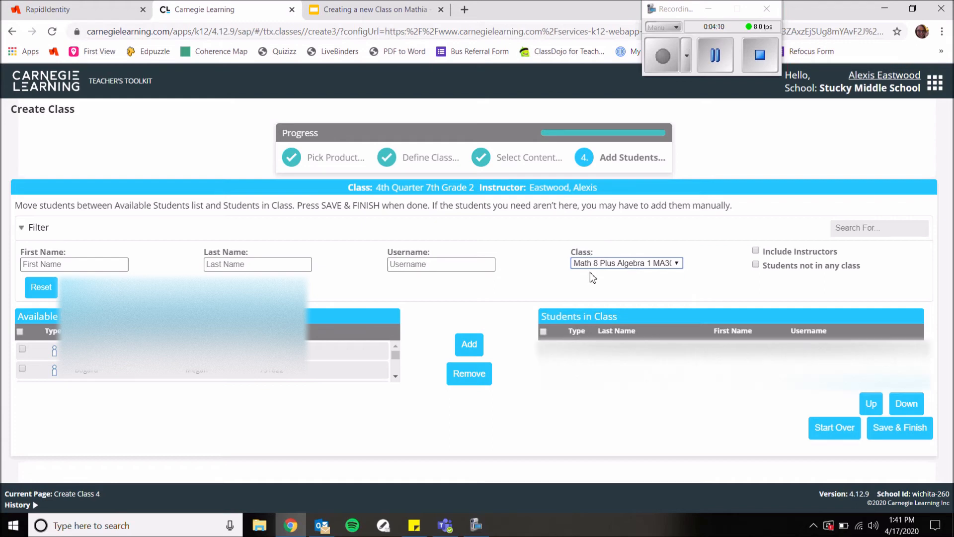
Select all the filtered students and add them to the new class.
click(20, 332)
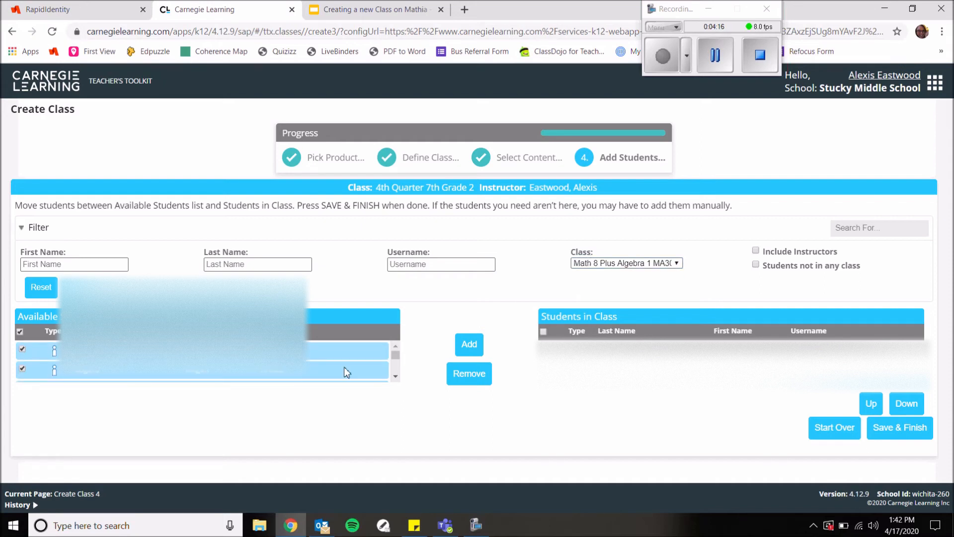
click(395, 379)
click(395, 381)
click(395, 381)
click(396, 381)
click(395, 381)
click(395, 380)
click(396, 380)
click(395, 380)
click(396, 381)
click(395, 381)
click(396, 381)
click(395, 381)
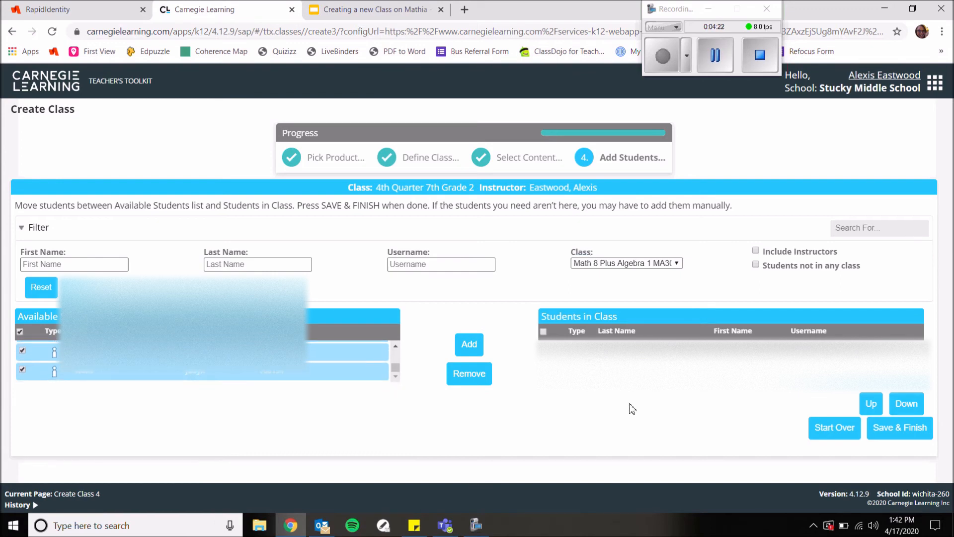
click(459, 340)
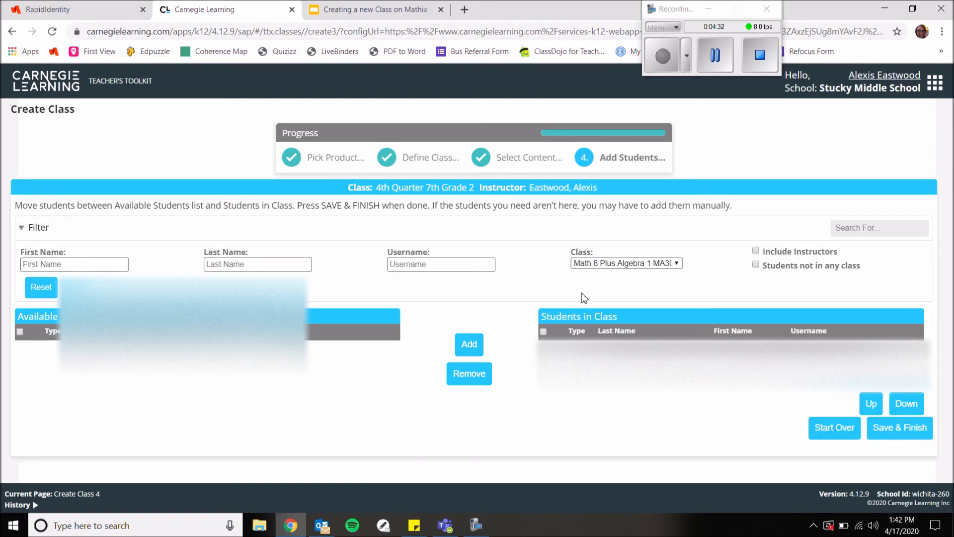
Save and finish the new class, and return to the Toolkit Home page.
click(614, 265)
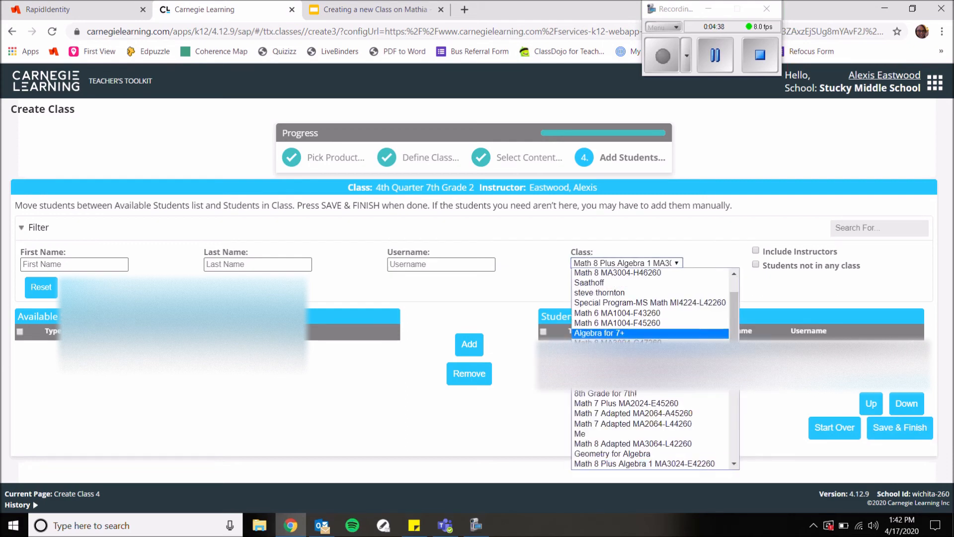
click(726, 241)
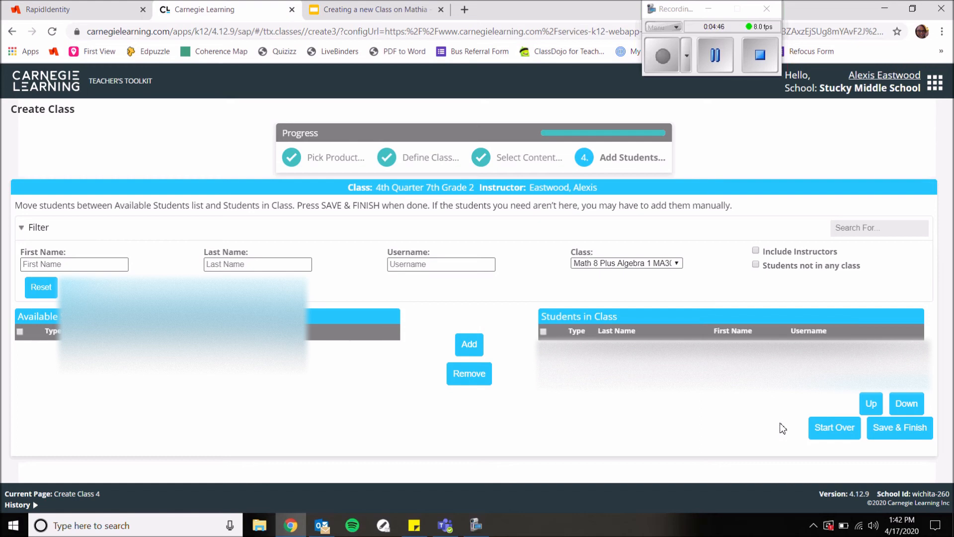
click(908, 430)
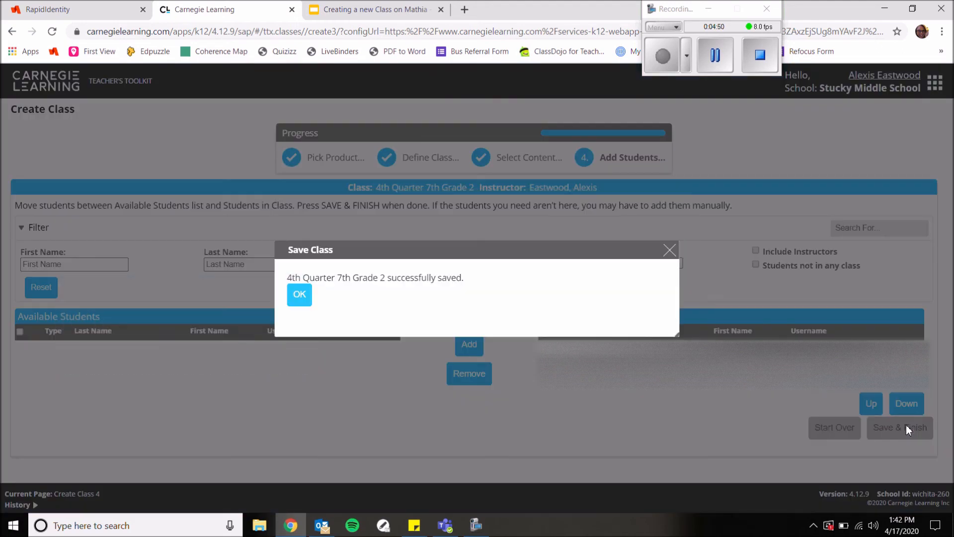
click(304, 299)
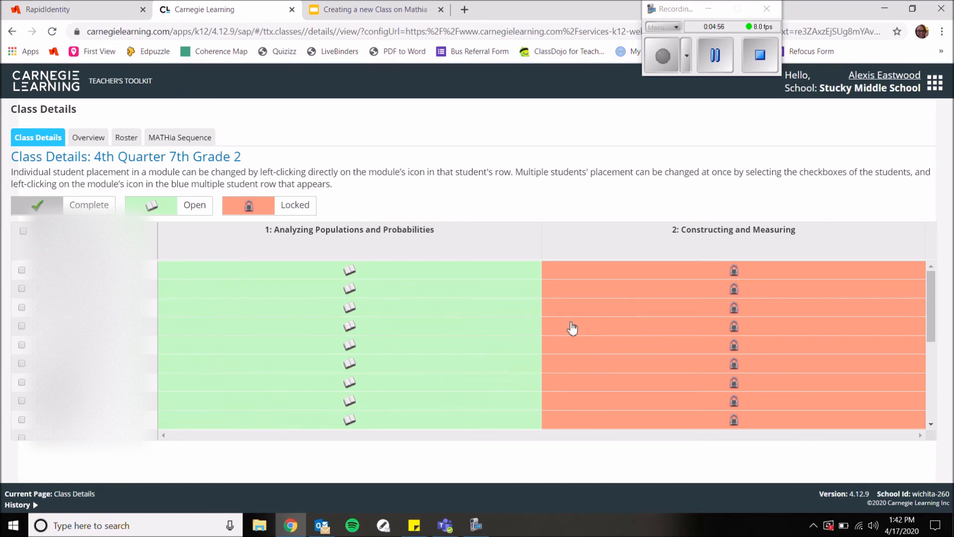
click(935, 83)
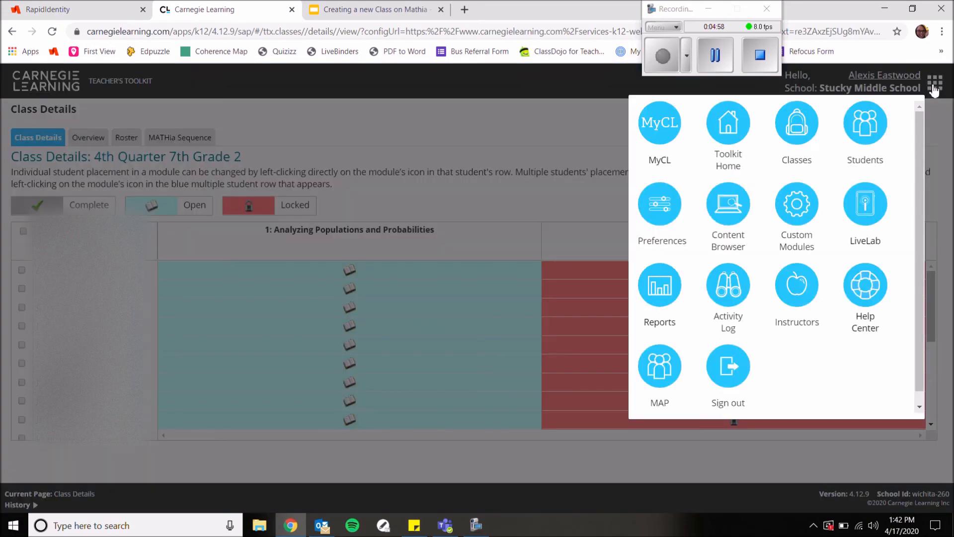
click(722, 138)
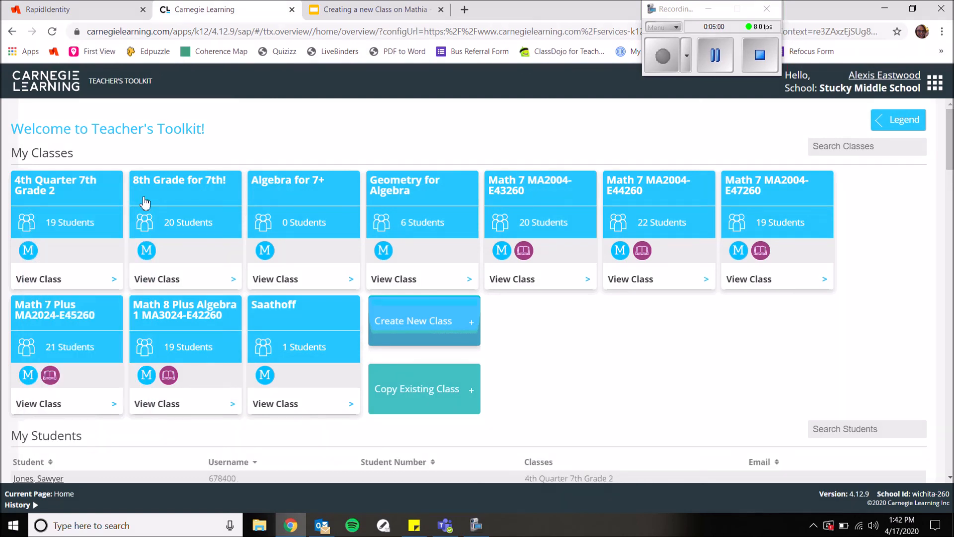